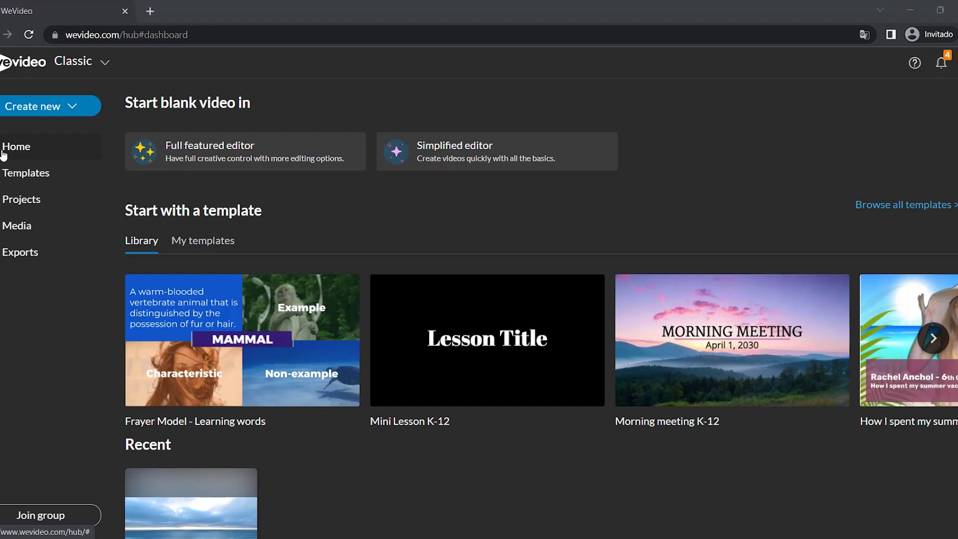
- Create a new video project in the full-featured editor
{"action": "mouse_move", "coordinate": [189, 155]}
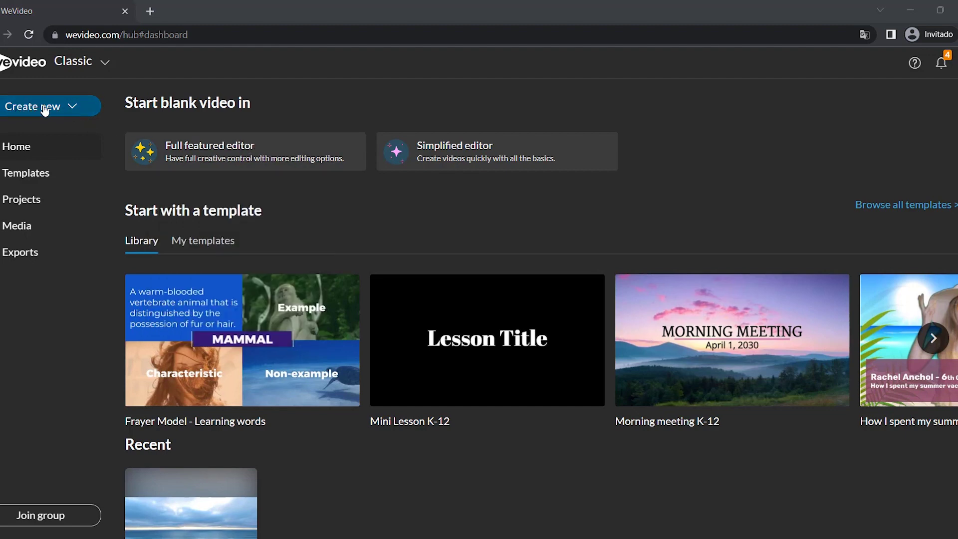
{"action": "left_click", "coordinate": [78, 111]}
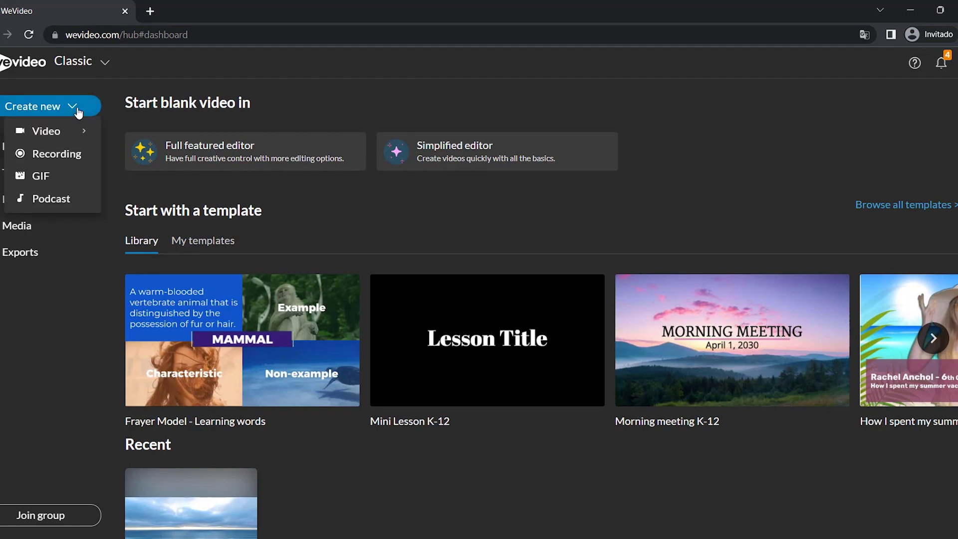
{"action": "mouse_move", "coordinate": [77, 140]}
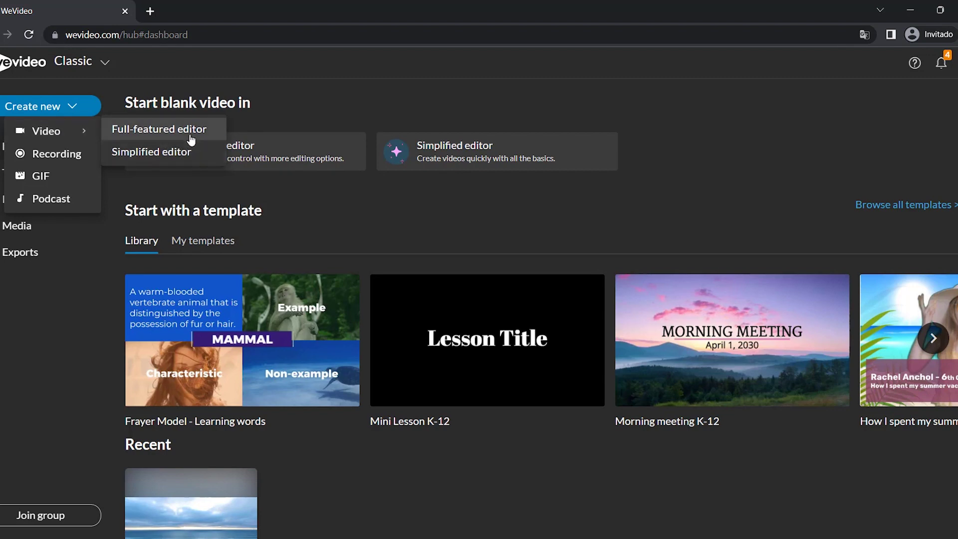
{"action": "left_click", "coordinate": [191, 131]}
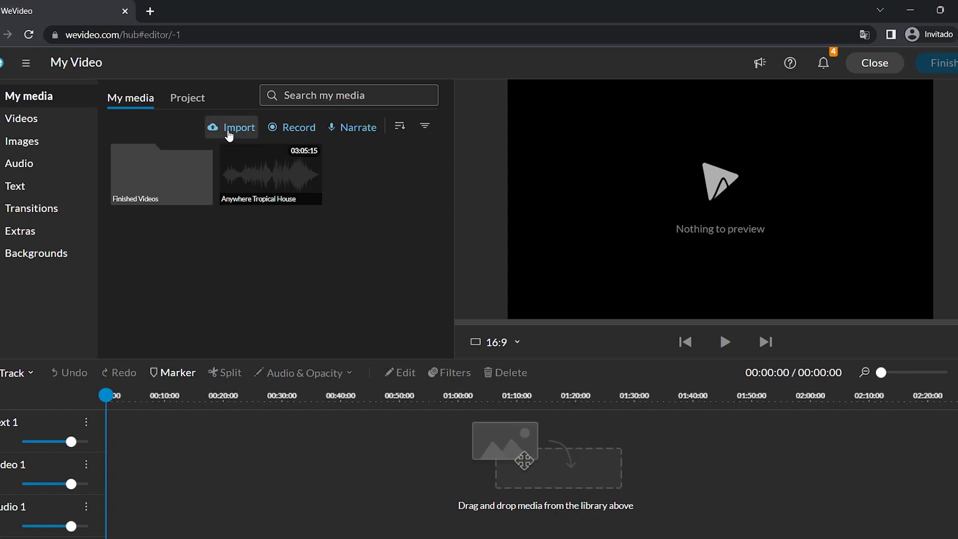
- Import the seven media files from coastline-3581 through summer-nights-tropical-house-music-121570 out of the PROYECTO folder, leaving out Anywhere Tropical House
{"action": "left_click", "coordinate": [223, 136]}
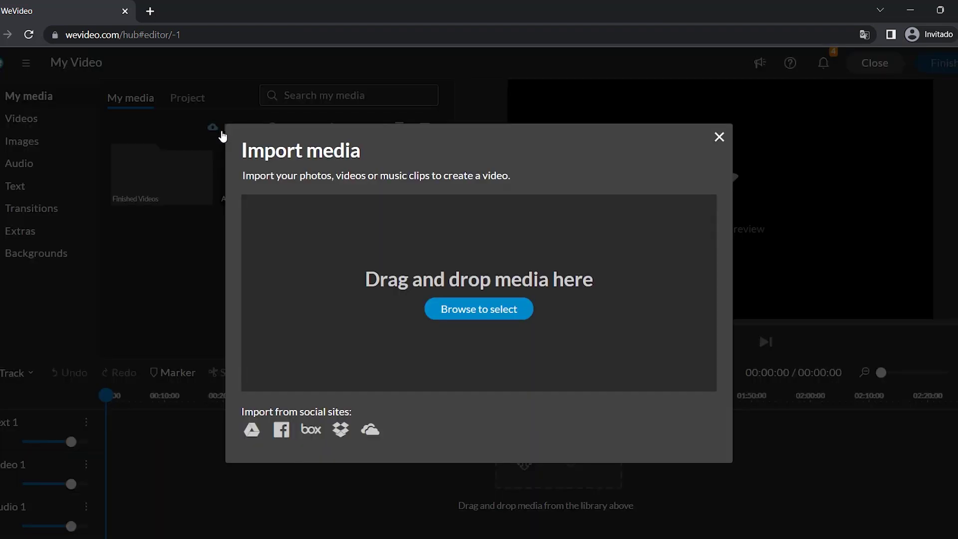
{"action": "left_click", "coordinate": [479, 310]}
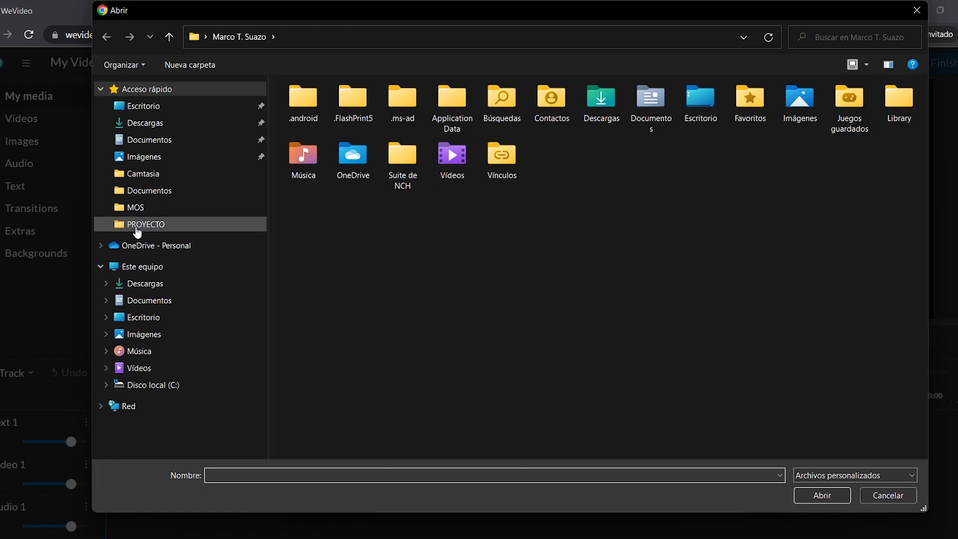
{"action": "left_click", "coordinate": [135, 228]}
{"action": "left_click", "coordinate": [310, 160]}
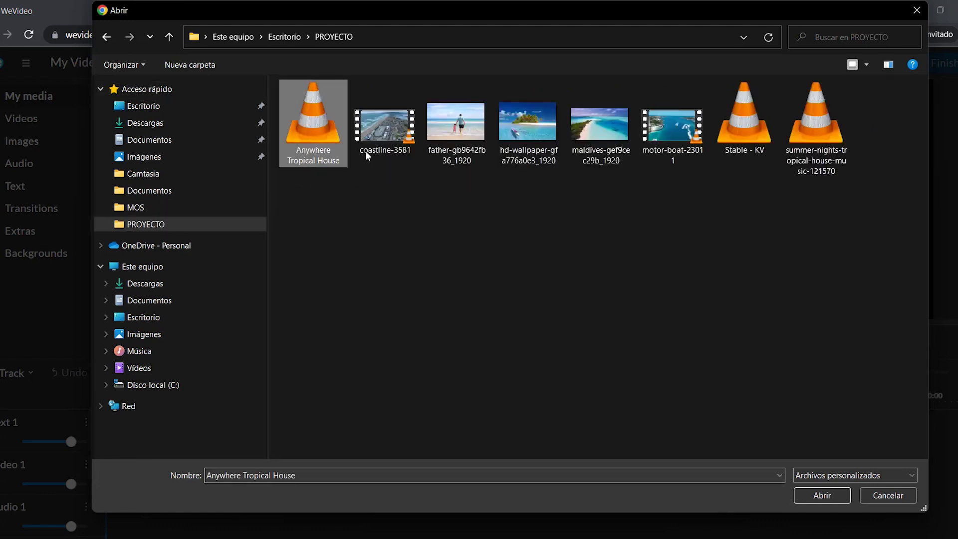
{"action": "left_click", "coordinate": [382, 151]}
{"action": "left_click", "coordinate": [445, 142]}
{"action": "left_click_drag", "start_coordinate": [381, 197], "coordinate": [856, 117]}
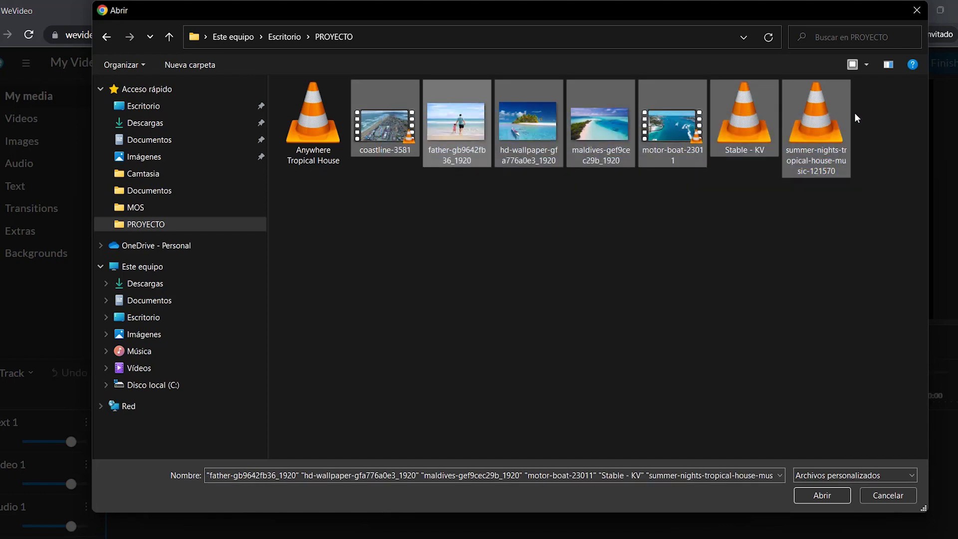
{"action": "left_click", "coordinate": [832, 496]}
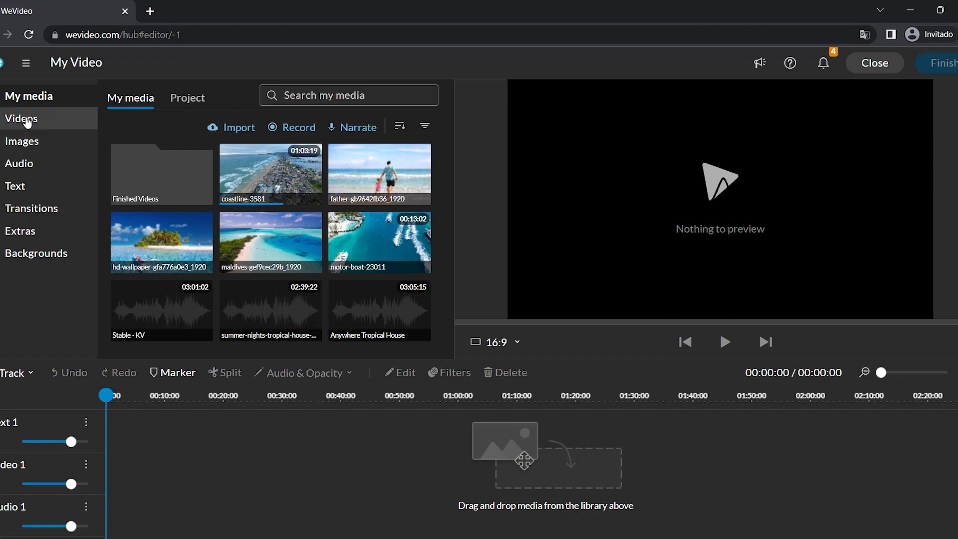
- Browse the stock videos and preview the parrot clip under Animals and the middle clip under Effects and Lower Thirds
{"action": "left_click", "coordinate": [28, 123]}
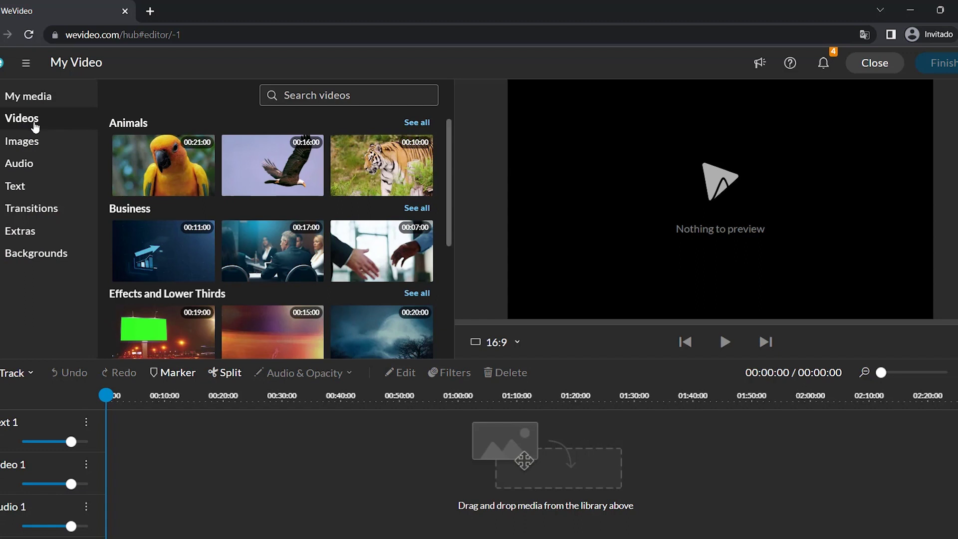
{"action": "left_click", "coordinate": [166, 162]}
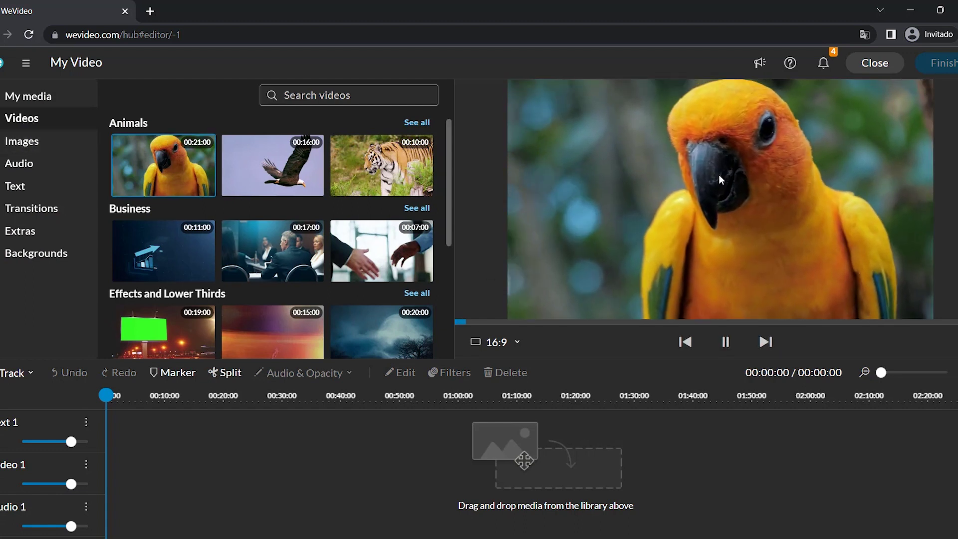
{"action": "scroll", "coordinate": [279, 270], "scroll_direction": "down", "scroll_amount": 3}
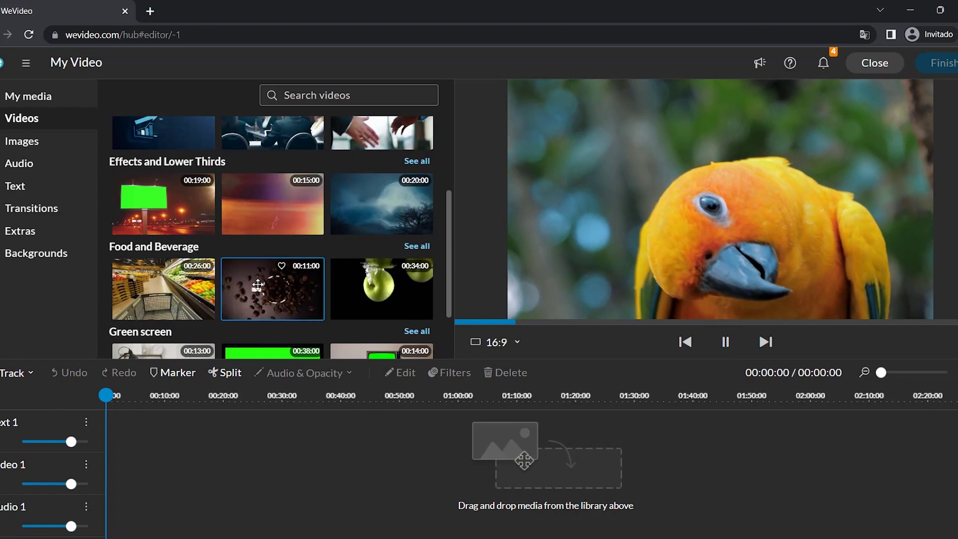
{"action": "left_click", "coordinate": [263, 213]}
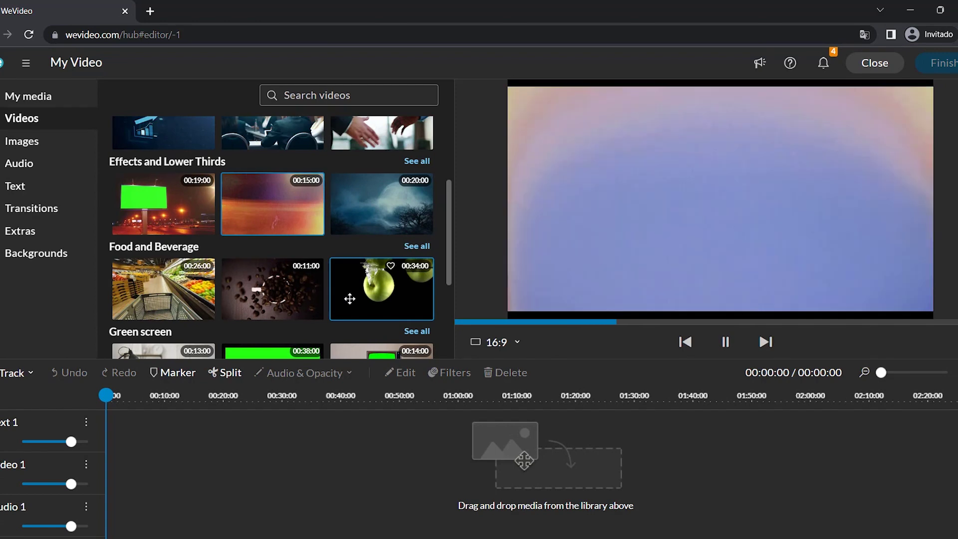
- Browse the stock images and preview several from People, Objects, Nature and Wildlife, and Culture
{"action": "left_click", "coordinate": [20, 143]}
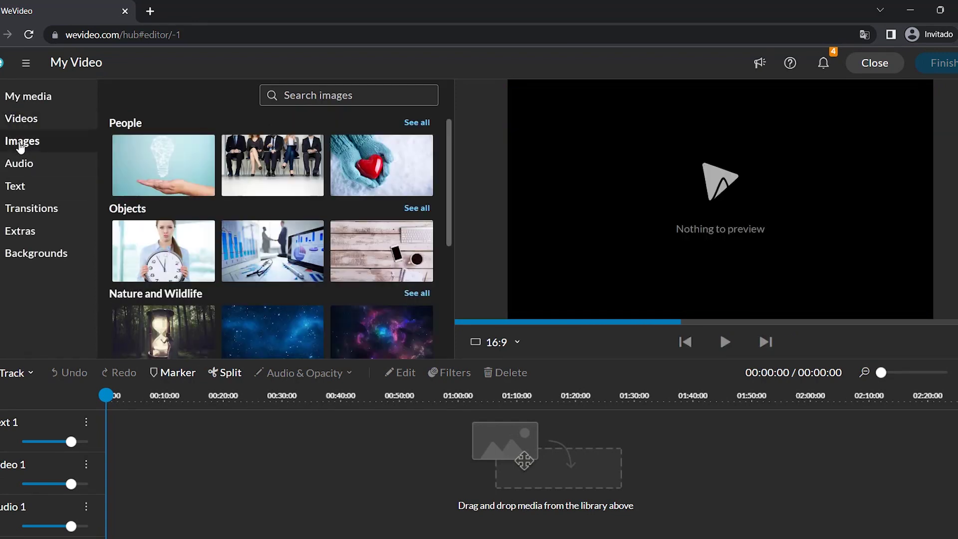
{"action": "left_click", "coordinate": [176, 154]}
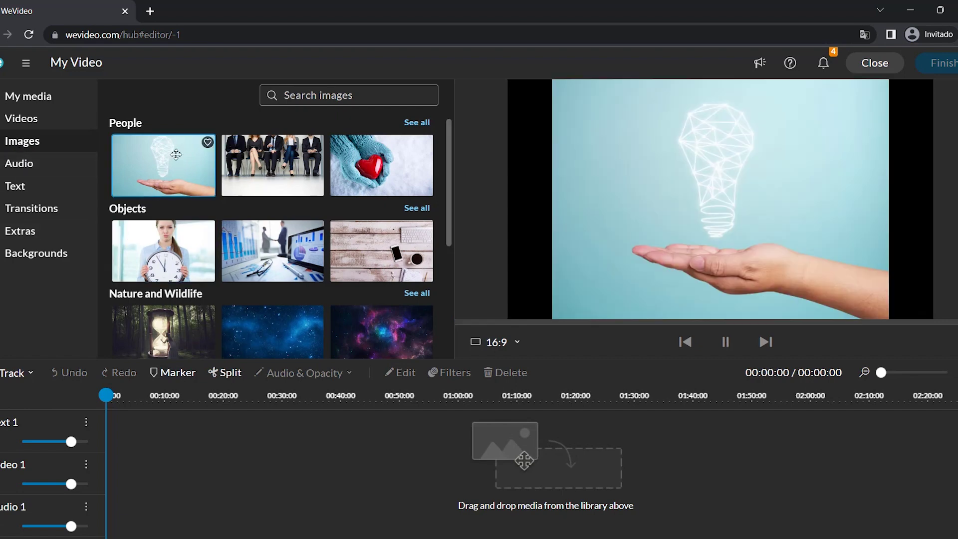
{"action": "left_click", "coordinate": [276, 246]}
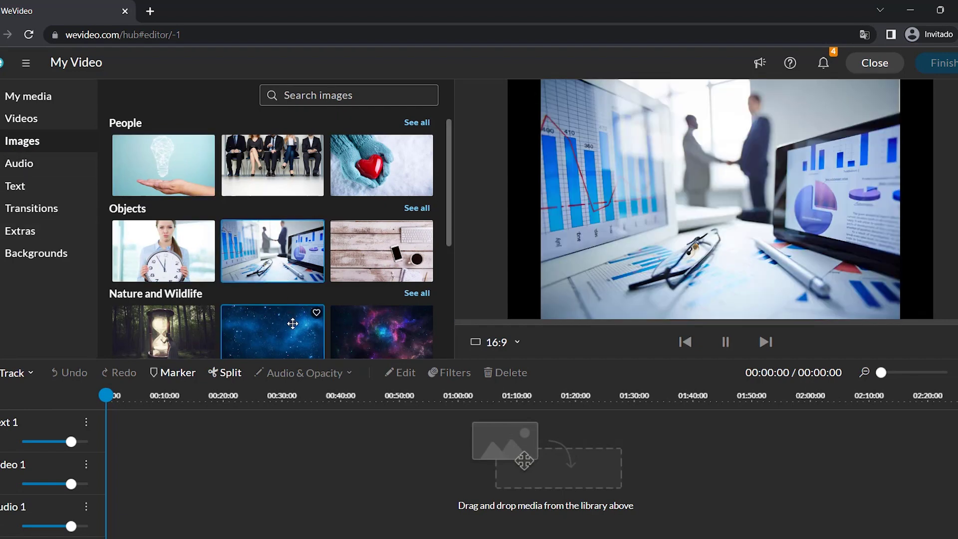
{"action": "left_click", "coordinate": [292, 324]}
{"action": "left_click", "coordinate": [380, 337]}
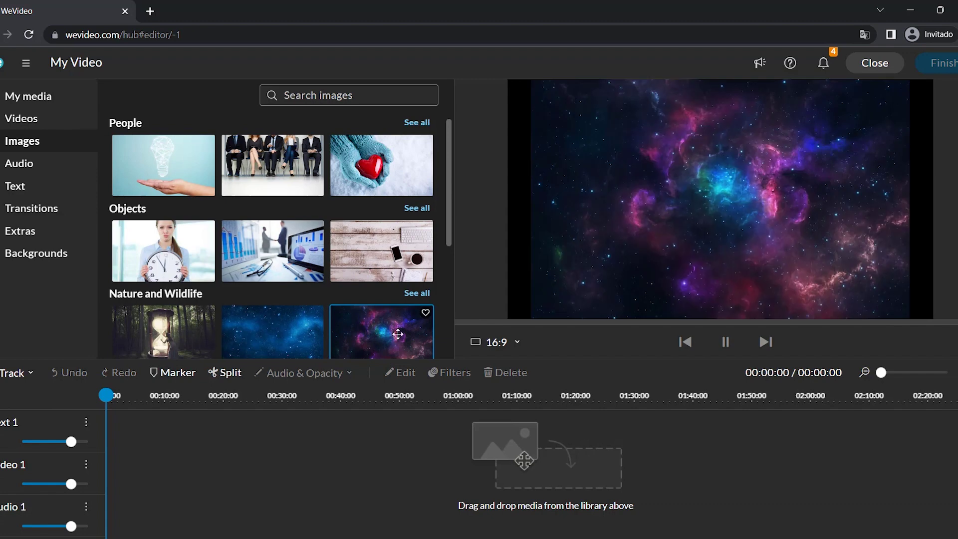
{"action": "scroll", "coordinate": [397, 335], "scroll_direction": "down", "scroll_amount": 5}
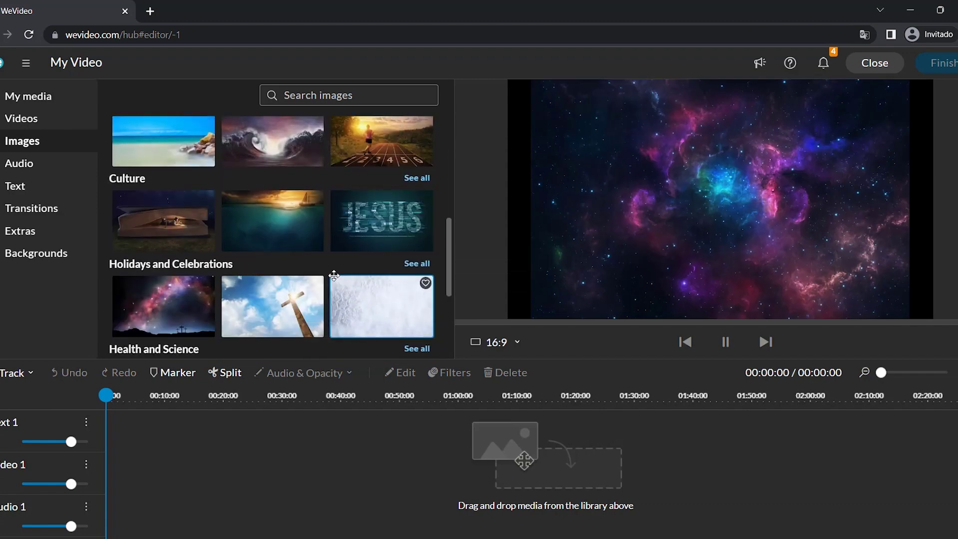
{"action": "left_click", "coordinate": [284, 234]}
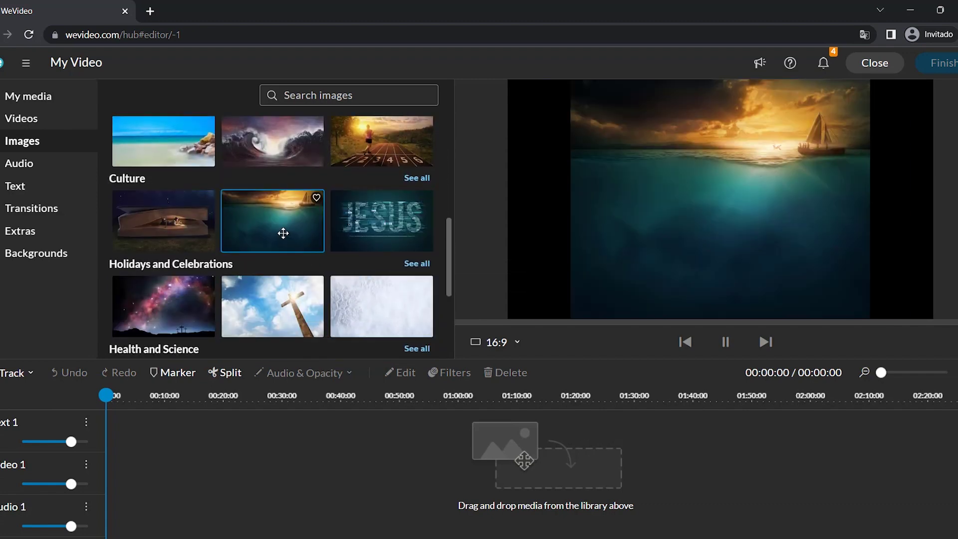
- Look through the stock audio categories from Inspiring down to the Alarms and Animals sound effects
{"action": "left_click", "coordinate": [31, 172]}
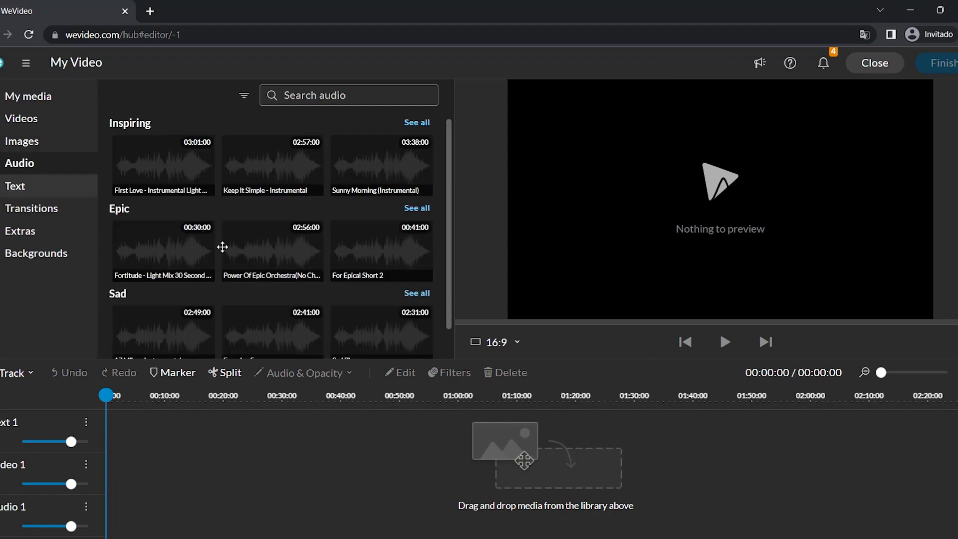
{"action": "scroll", "coordinate": [239, 283], "scroll_direction": "down", "scroll_amount": 2}
{"action": "scroll", "coordinate": [239, 284], "scroll_direction": "down", "scroll_amount": 6}
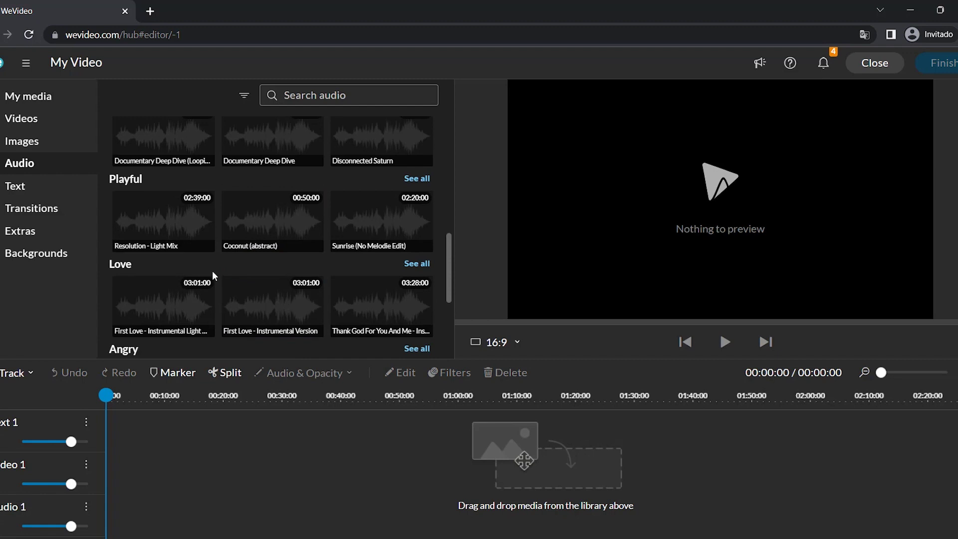
{"action": "scroll", "coordinate": [213, 274], "scroll_direction": "down", "scroll_amount": 5}
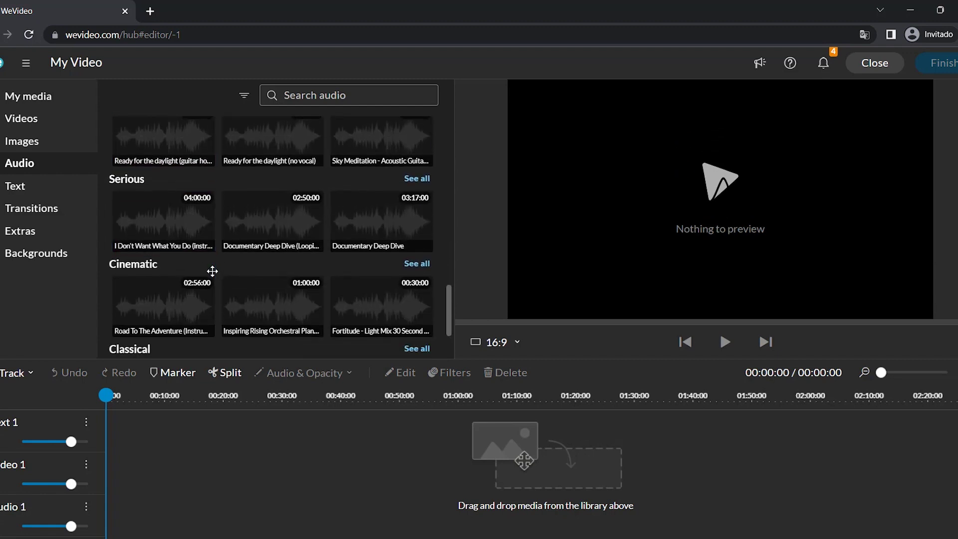
{"action": "scroll", "coordinate": [212, 271], "scroll_direction": "down", "scroll_amount": 3}
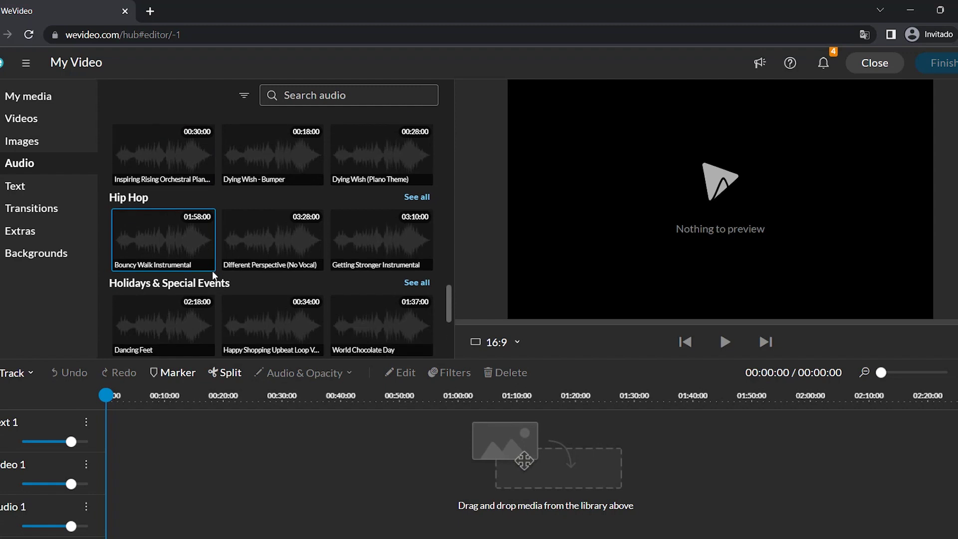
{"action": "scroll", "coordinate": [213, 272], "scroll_direction": "down", "scroll_amount": 2}
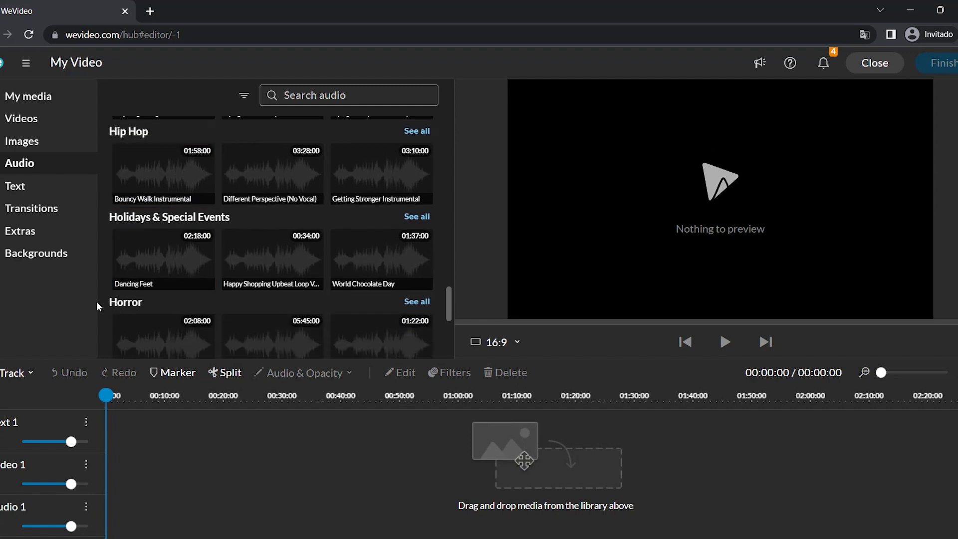
{"action": "scroll", "coordinate": [121, 301], "scroll_direction": "down", "scroll_amount": 2}
{"action": "scroll", "coordinate": [122, 301], "scroll_direction": "down", "scroll_amount": 2}
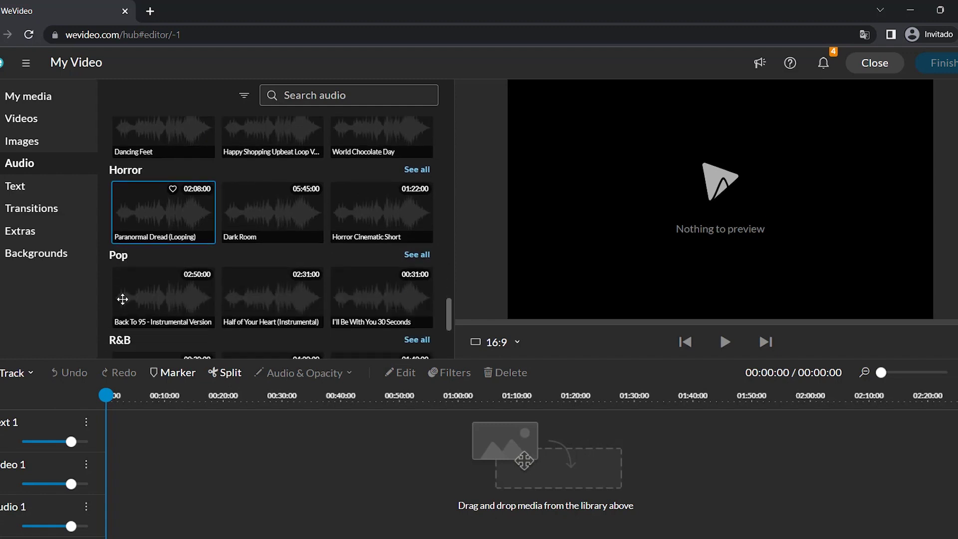
{"action": "scroll", "coordinate": [124, 306], "scroll_direction": "down", "scroll_amount": 5}
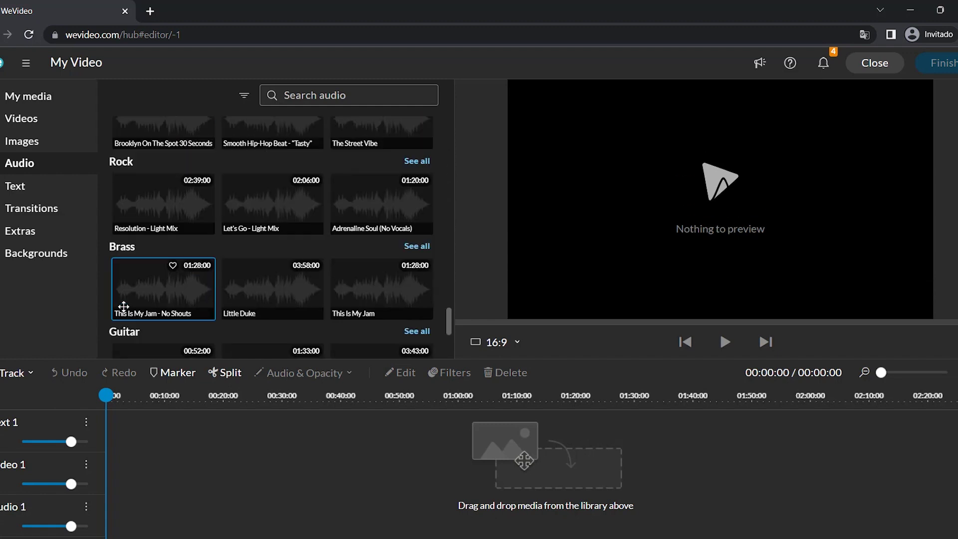
{"action": "scroll", "coordinate": [122, 305], "scroll_direction": "down", "scroll_amount": 2}
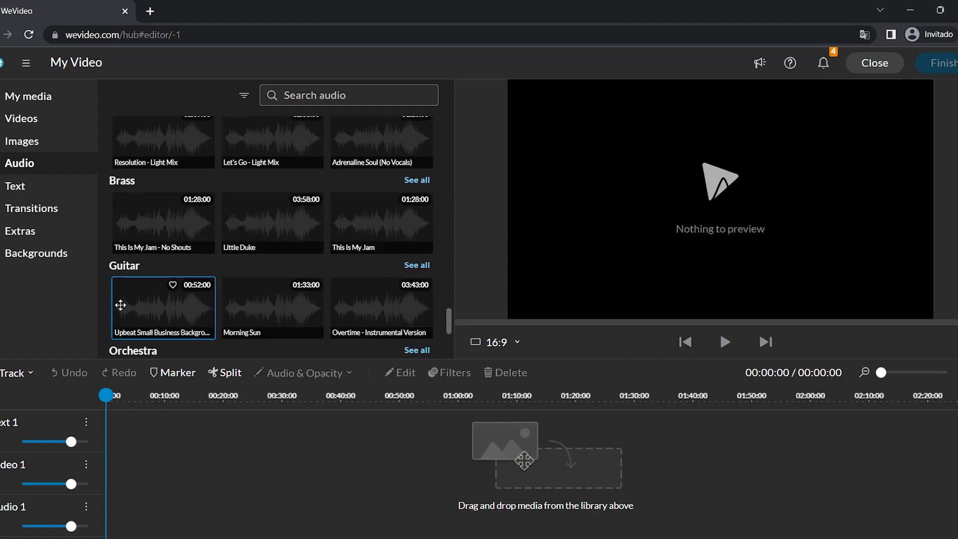
{"action": "scroll", "coordinate": [120, 306], "scroll_direction": "down", "scroll_amount": 8}
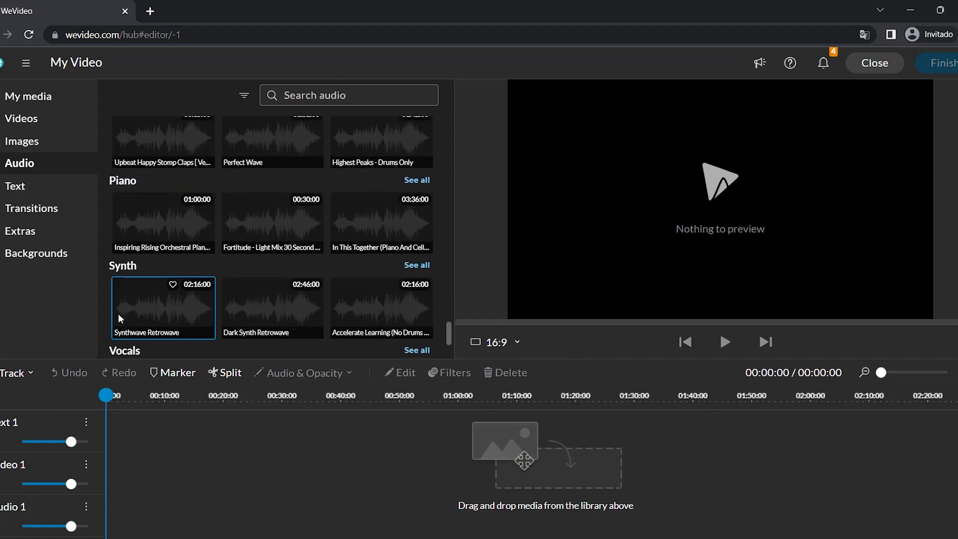
{"action": "scroll", "coordinate": [339, 306], "scroll_direction": "down", "scroll_amount": 8}
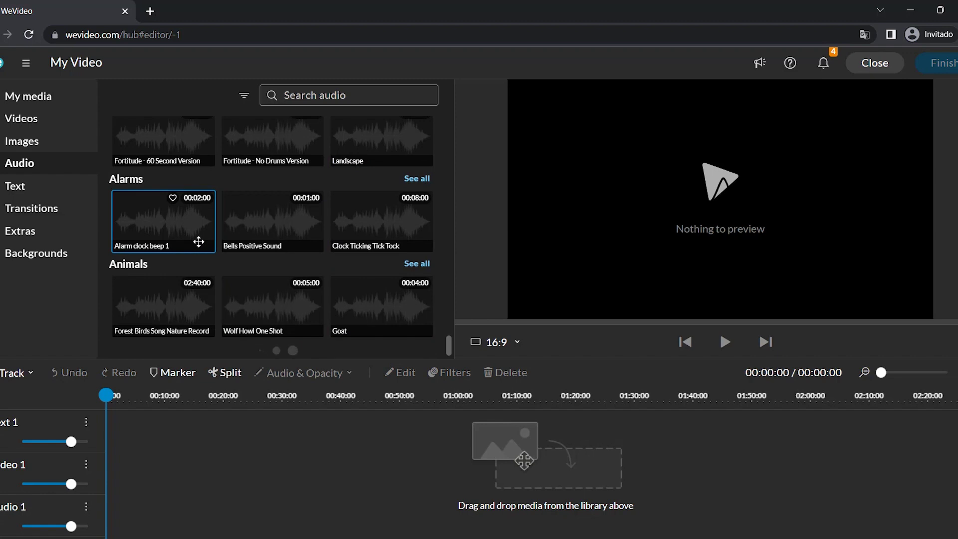
- Browse the text templates and preview the yellow Class of 2020 graduation title under Seasonal
{"action": "left_click", "coordinate": [12, 189]}
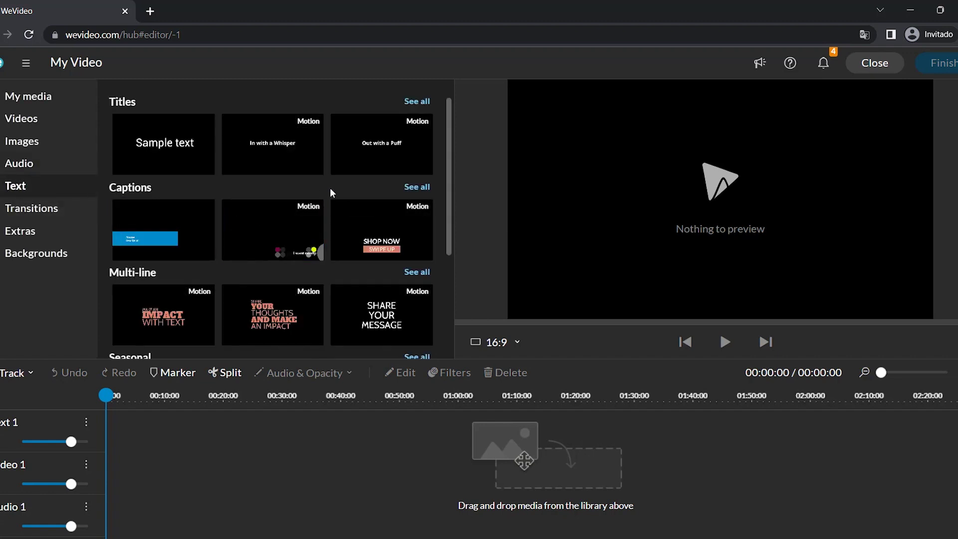
{"action": "scroll", "coordinate": [329, 192], "scroll_direction": "down", "scroll_amount": 2}
{"action": "scroll", "coordinate": [326, 194], "scroll_direction": "down", "scroll_amount": 1}
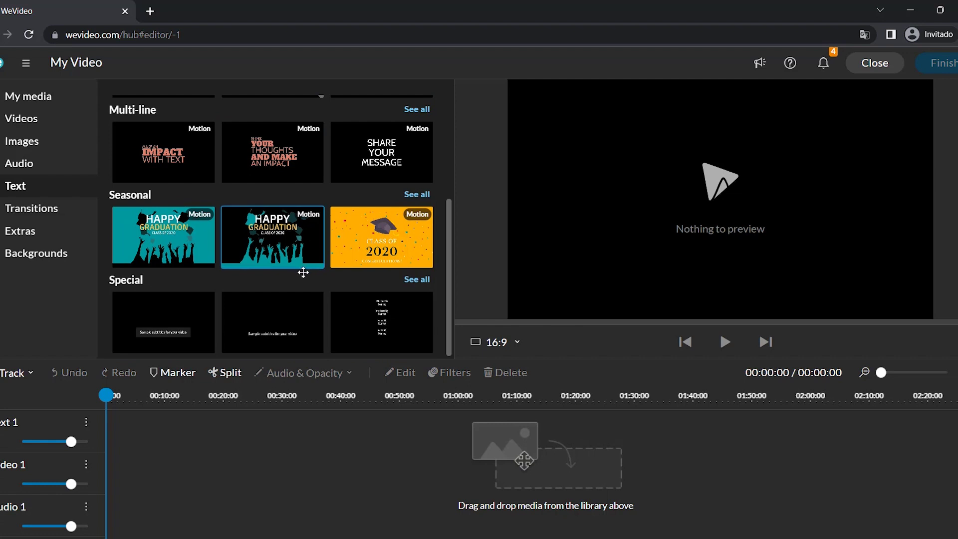
{"action": "left_click", "coordinate": [363, 225]}
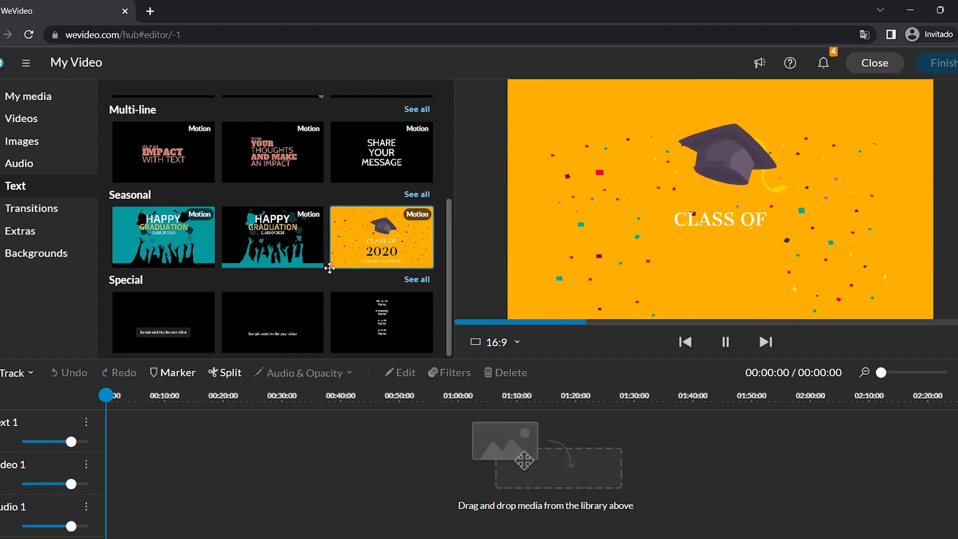
{"action": "scroll", "coordinate": [329, 269], "scroll_direction": "up", "scroll_amount": 1}
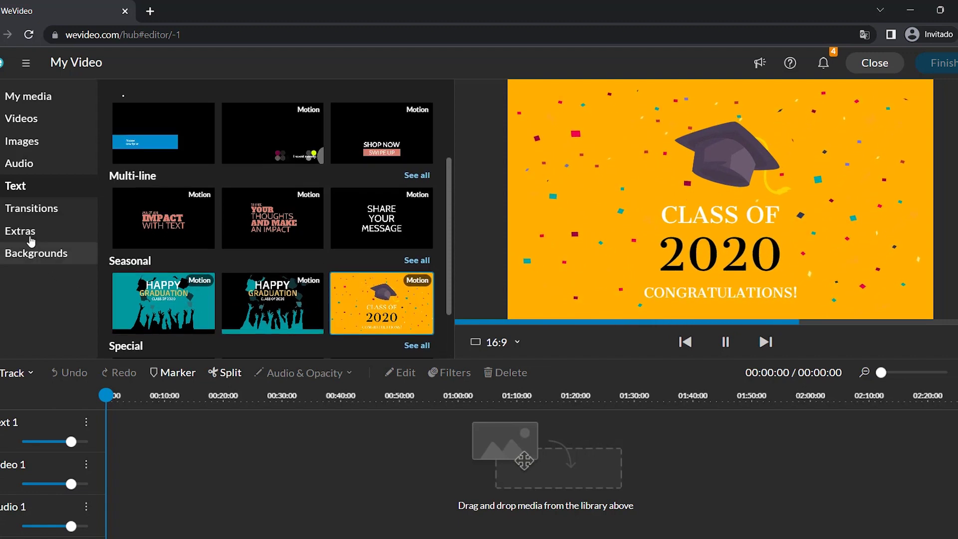
- Look through the transitions and extras, and preview the white particle overlay under Overlays
{"action": "left_click", "coordinate": [29, 209]}
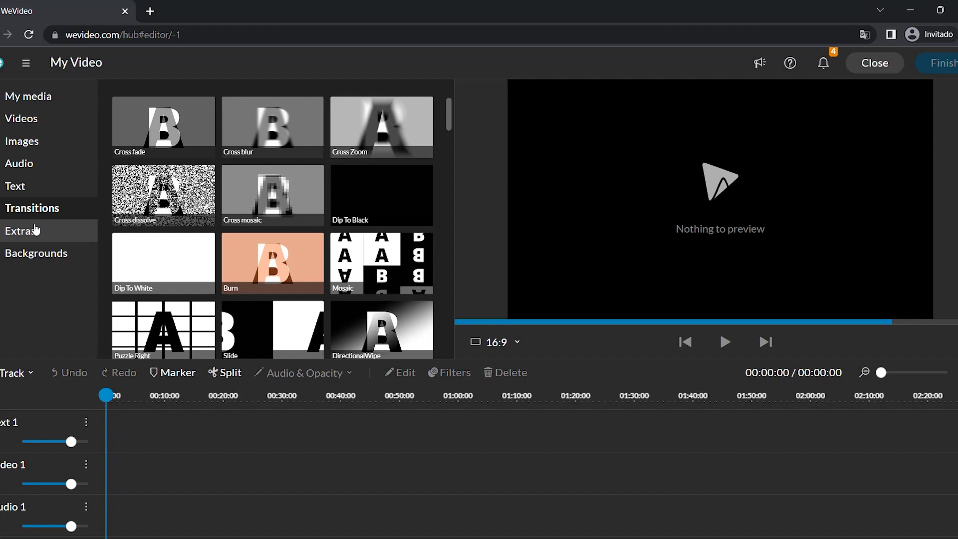
{"action": "left_click", "coordinate": [11, 238]}
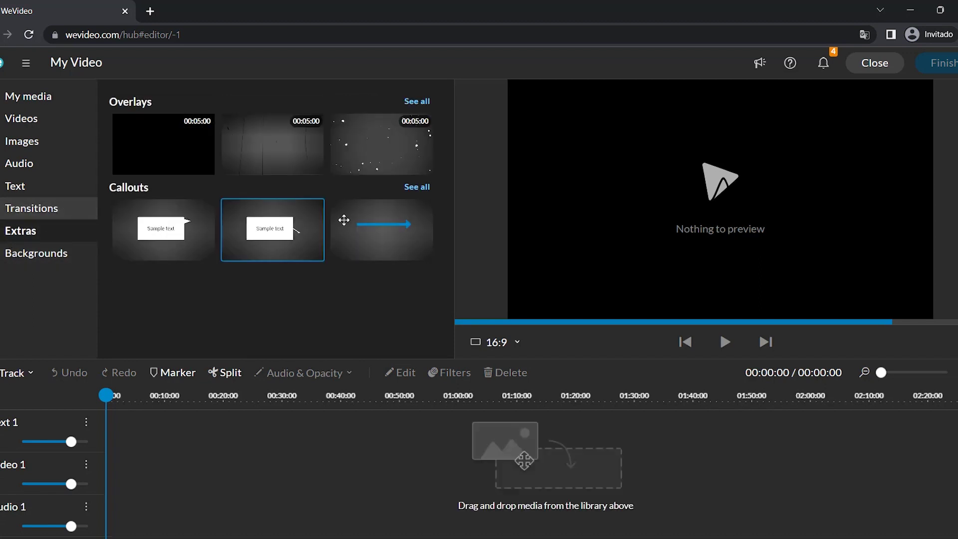
{"action": "left_click", "coordinate": [385, 166]}
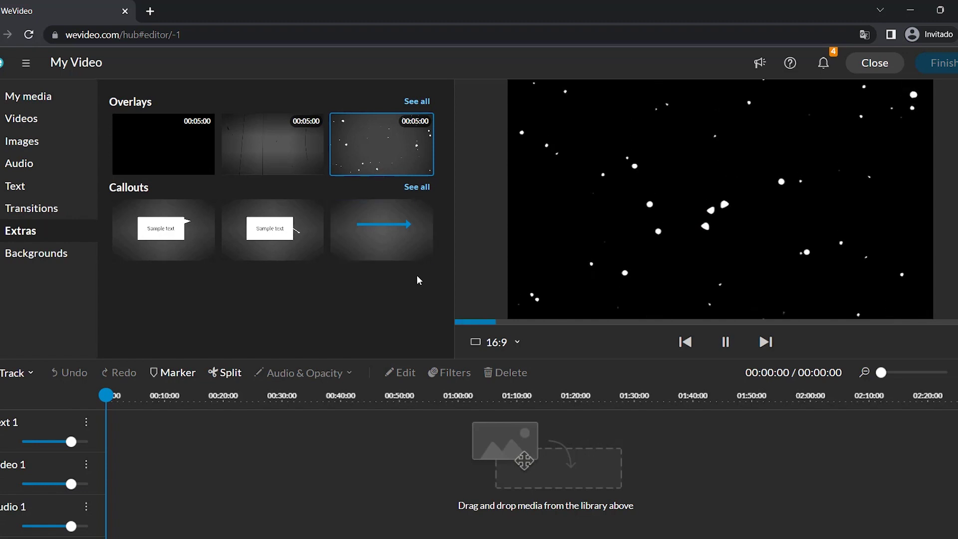
- Browse the backgrounds, preview the golden light-burst clip under Animated, and return to the personal media library
{"action": "left_click", "coordinate": [26, 254]}
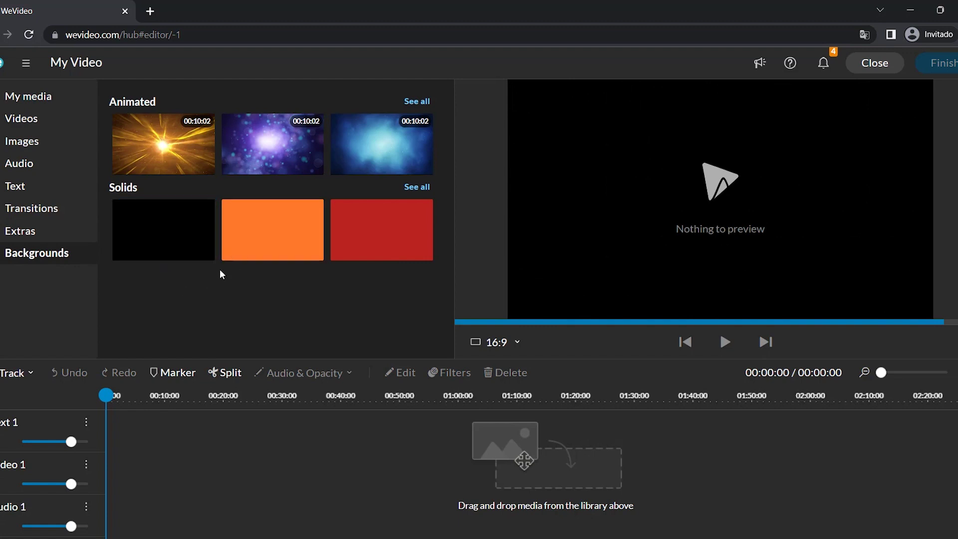
{"action": "left_click", "coordinate": [170, 144]}
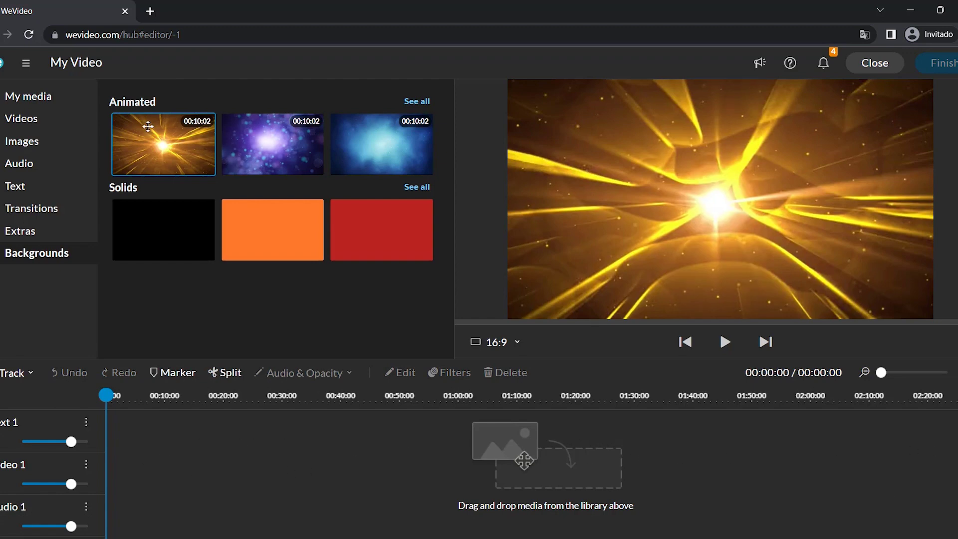
{"action": "left_click", "coordinate": [11, 100]}
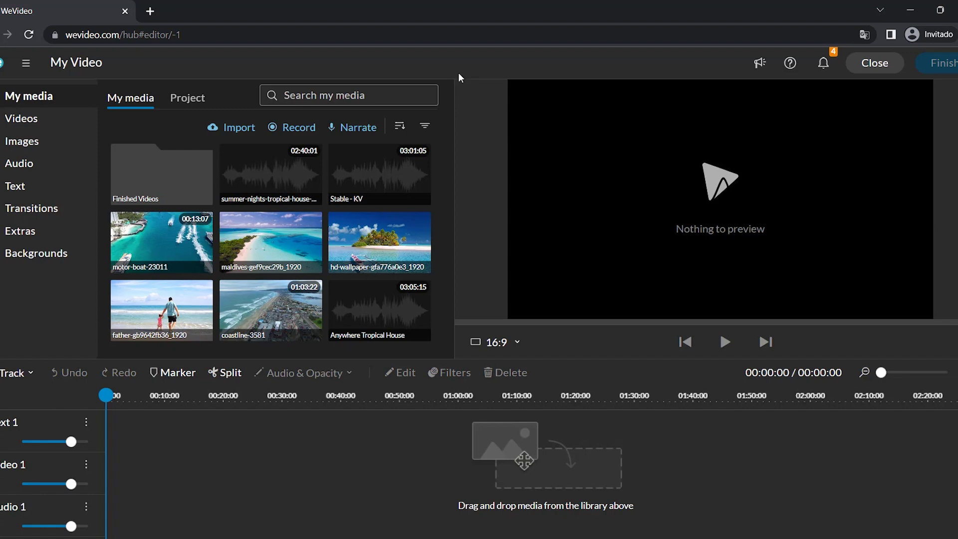
- Start a new edit in the Simplified editor
{"action": "left_click", "coordinate": [30, 70]}
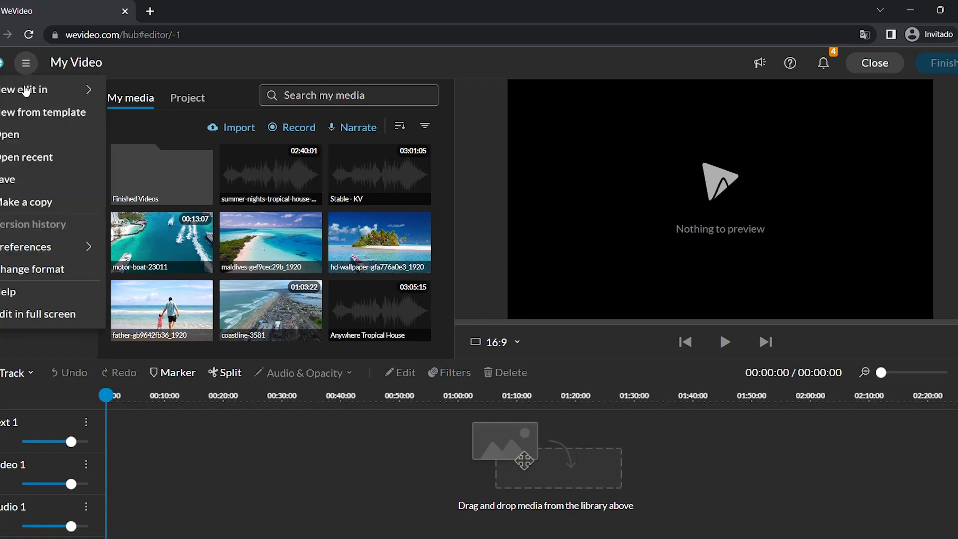
{"action": "mouse_move", "coordinate": [26, 91]}
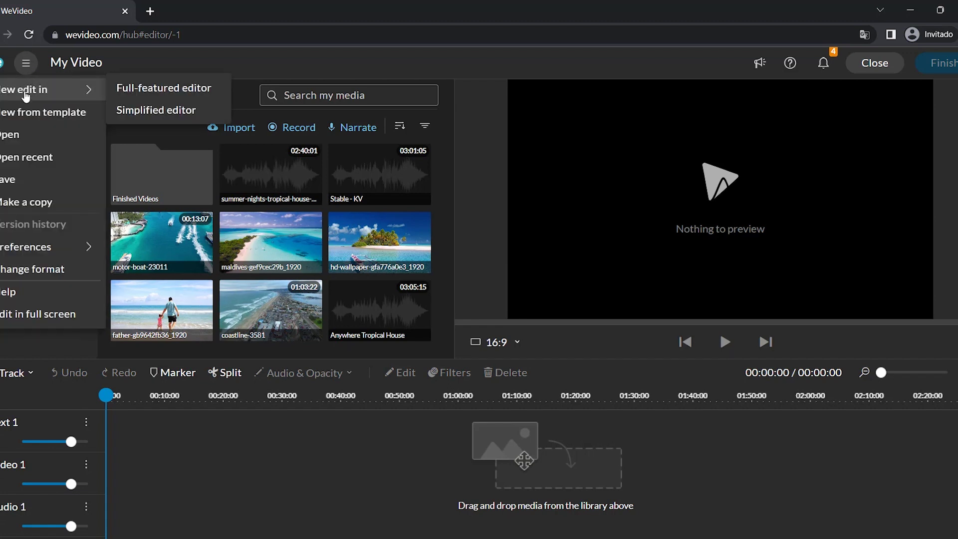
{"action": "left_click", "coordinate": [153, 113]}
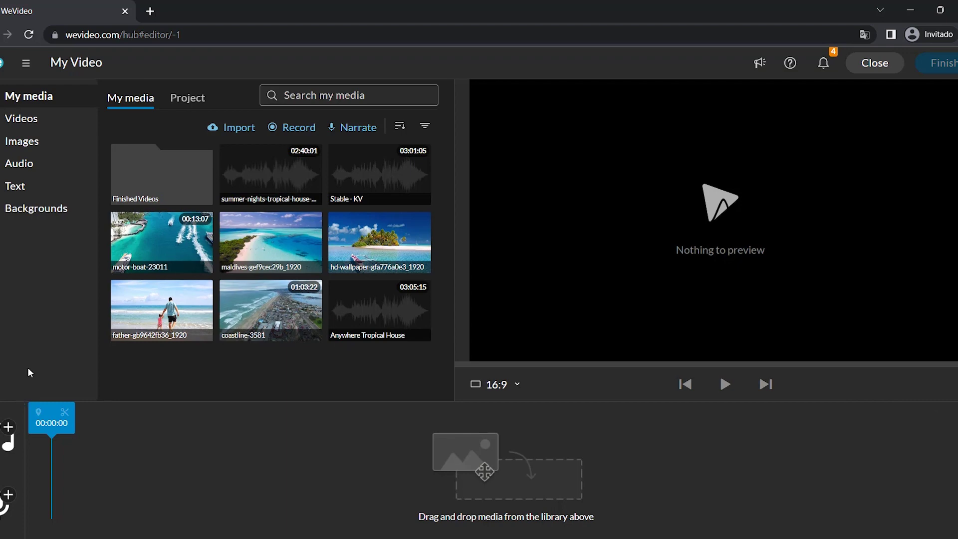
- Start a new edit in the Full-featured editor
{"action": "left_click", "coordinate": [25, 62]}
{"action": "mouse_move", "coordinate": [25, 93]}
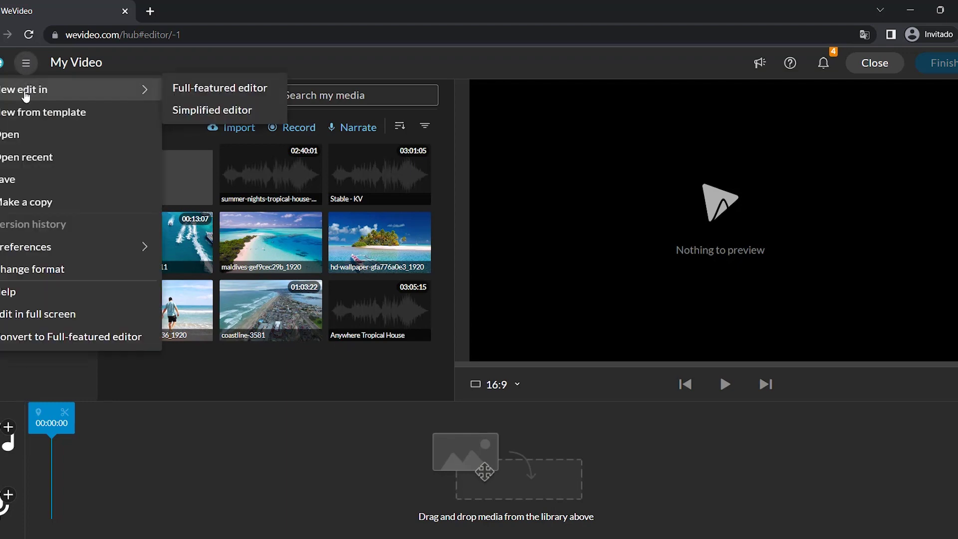
{"action": "left_click", "coordinate": [181, 90]}
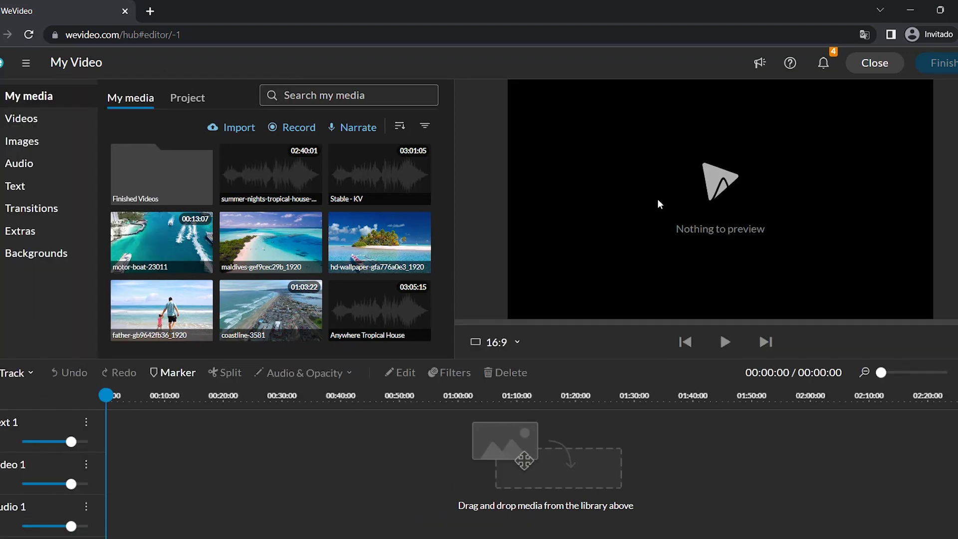